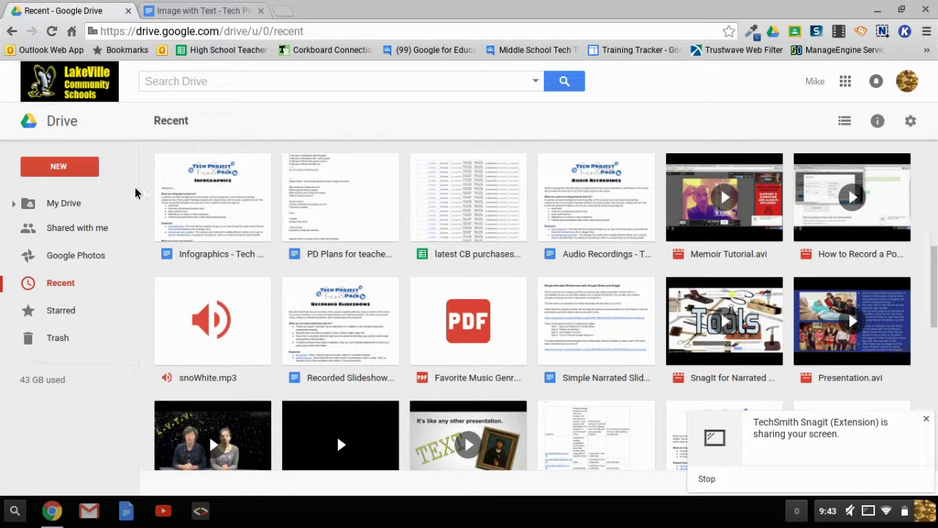
# Step: From Drive's New > More menu, create a new Google Drawings file
pyautogui.click(72, 168)
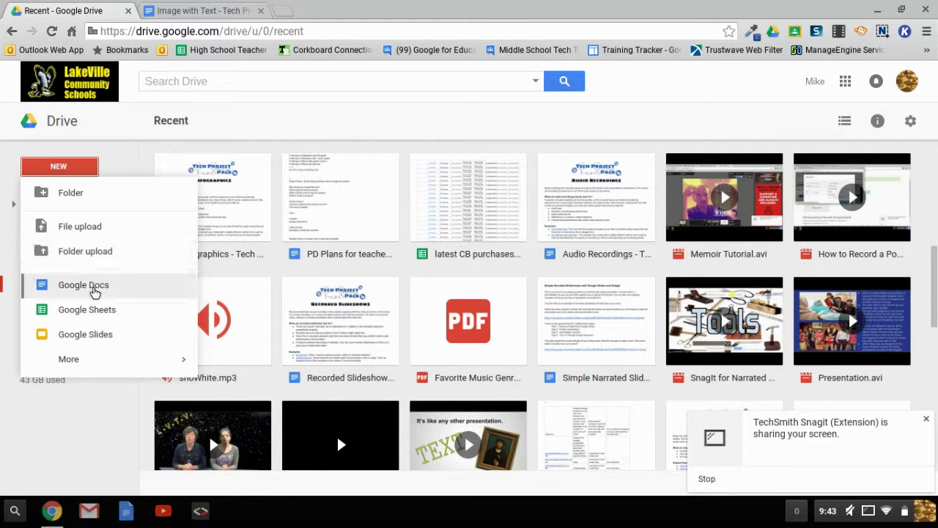
pyautogui.moveTo(90, 363)
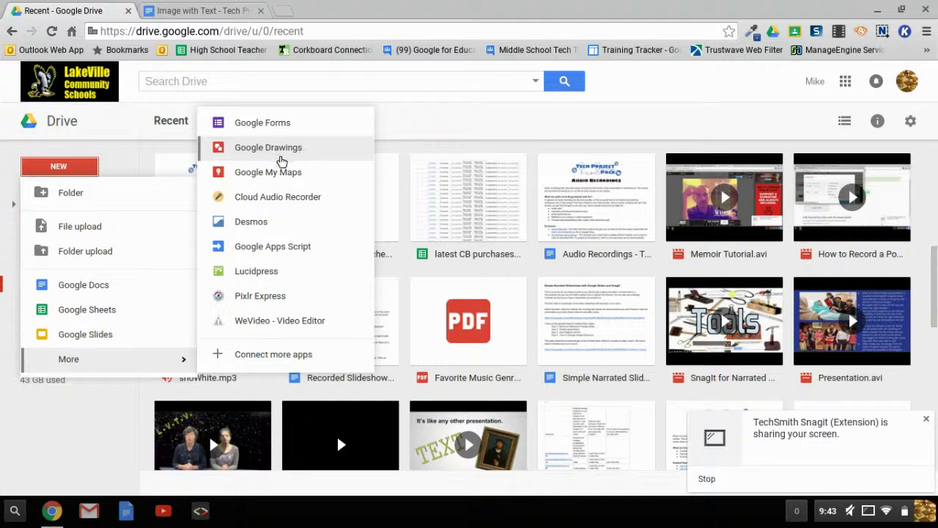
pyautogui.click(294, 157)
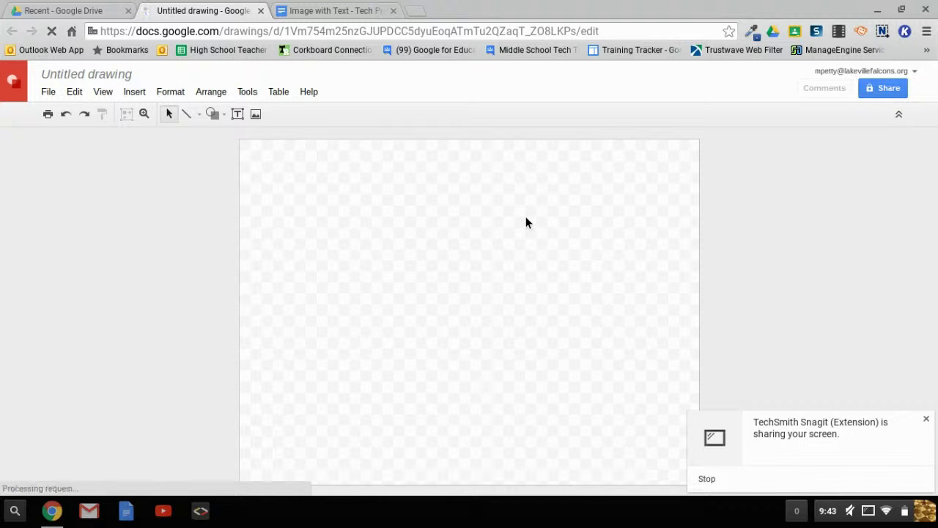
# Step: Set the canvas background colour to solid white
pyautogui.rightClick(412, 207)
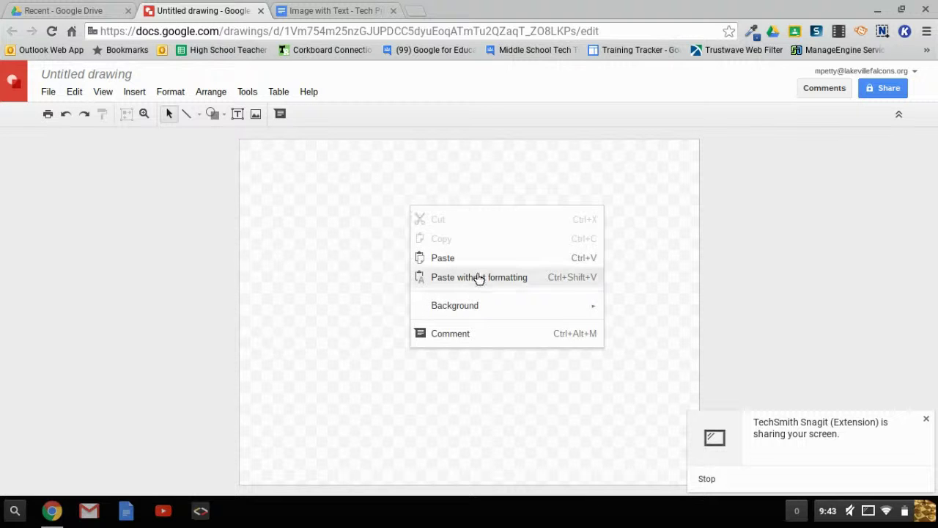
pyautogui.moveTo(464, 312)
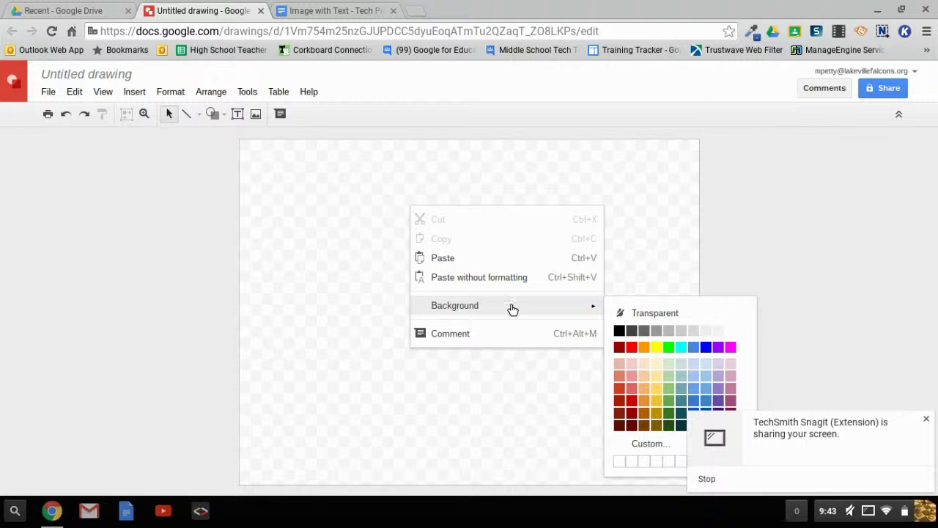
pyautogui.click(736, 332)
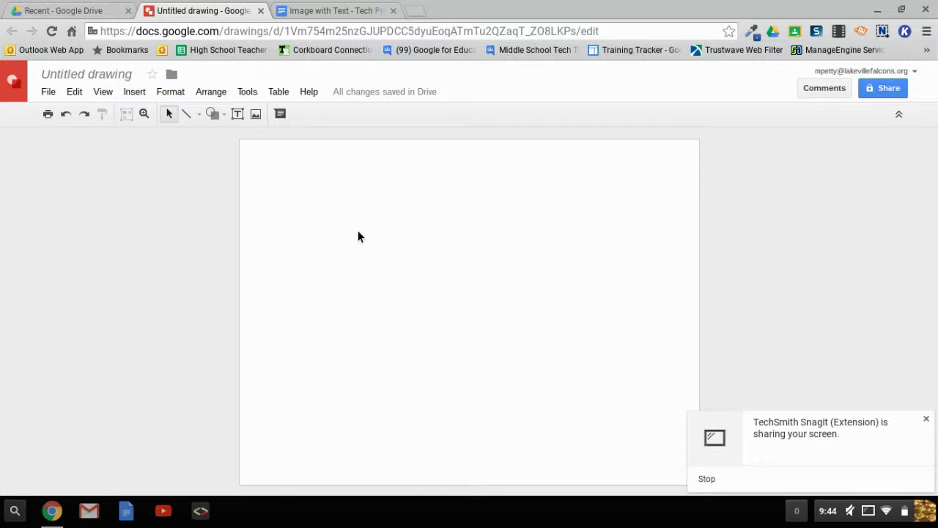
# Step: Open the Insert image dialog on its Search tab for finding web images
pyautogui.click(256, 116)
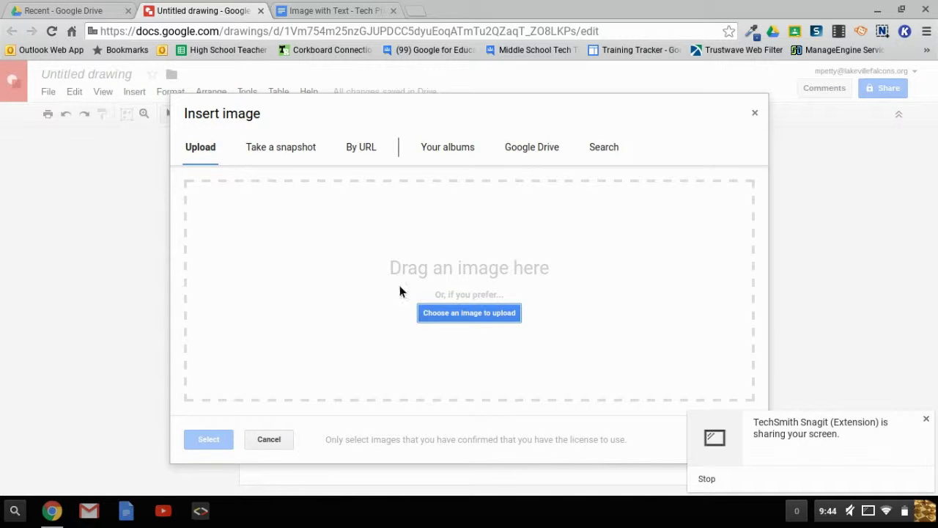
pyautogui.click(533, 151)
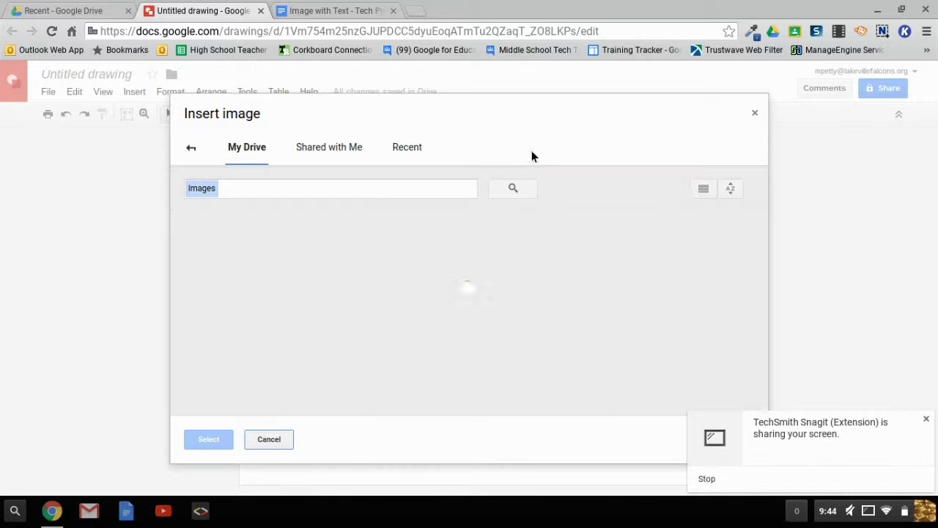
pyautogui.click(192, 150)
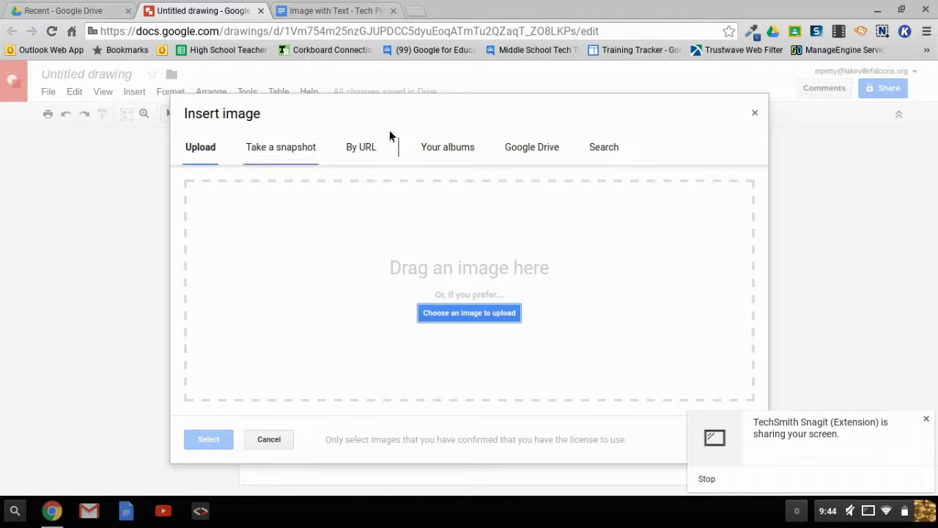
pyautogui.click(615, 152)
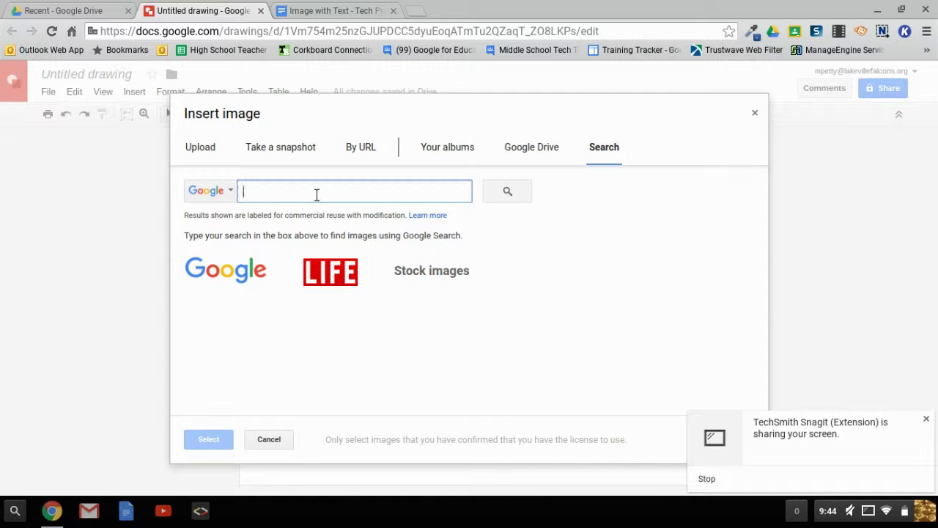
# Step: Search images for 'sunrise' and pick the orange sunrise-over-dunes photo
pyautogui.write('sunrise')
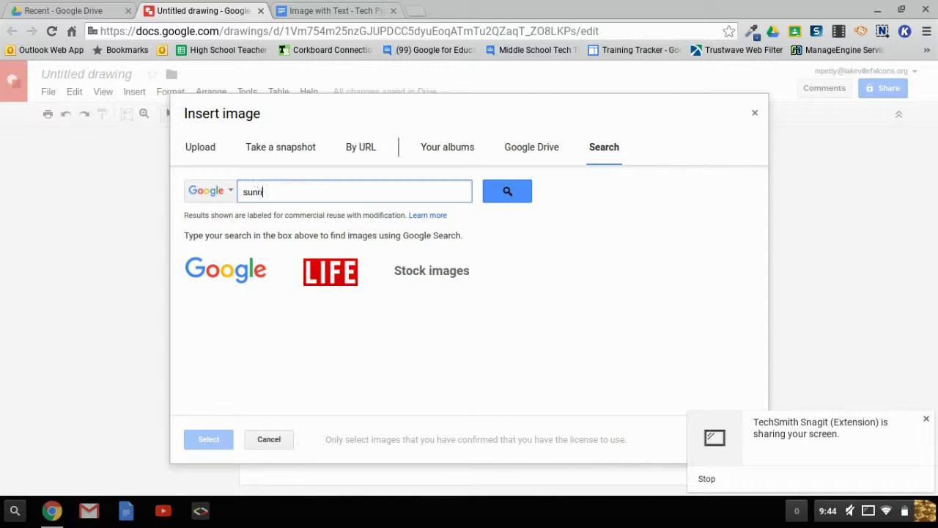
pyautogui.click(516, 192)
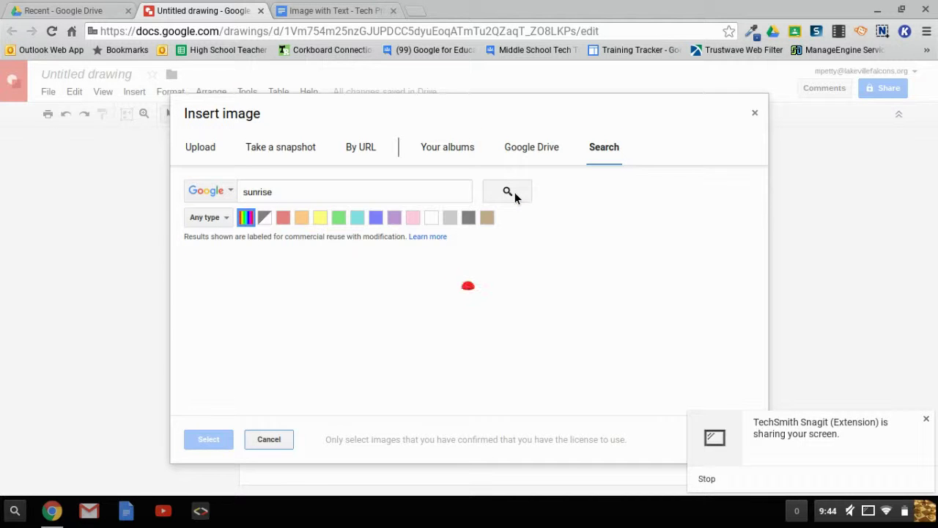
pyautogui.moveTo(580, 293)
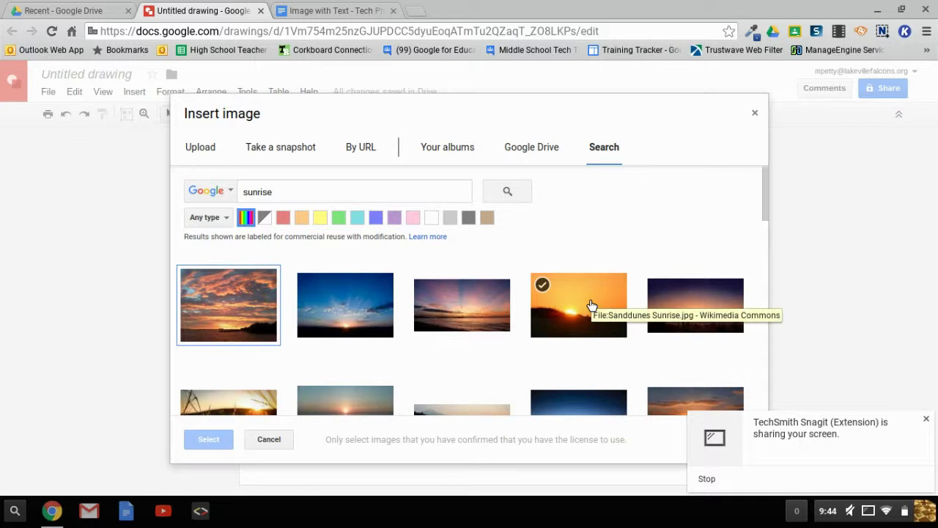
pyautogui.click(592, 305)
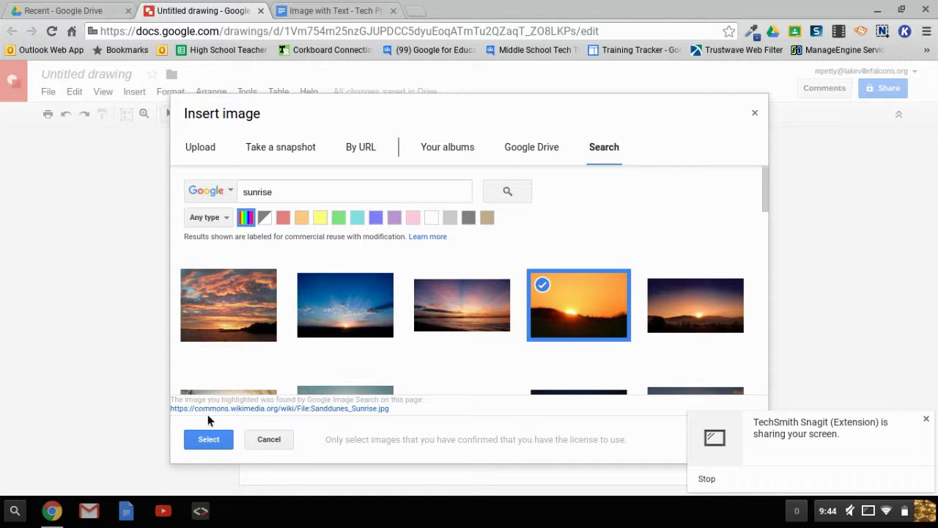
# Step: Copy the photo's source link address and insert the photo into the drawing
pyautogui.rightClick(273, 417)
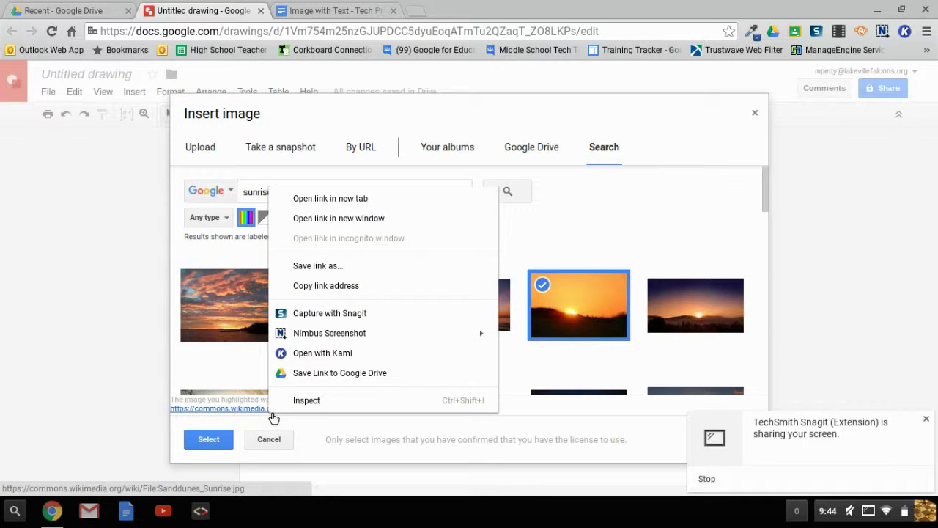
pyautogui.click(346, 286)
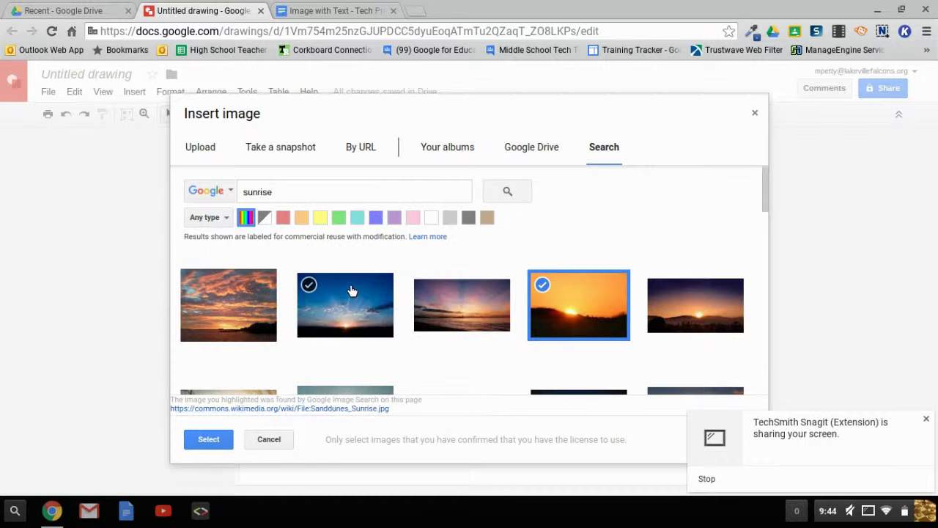
pyautogui.click(208, 439)
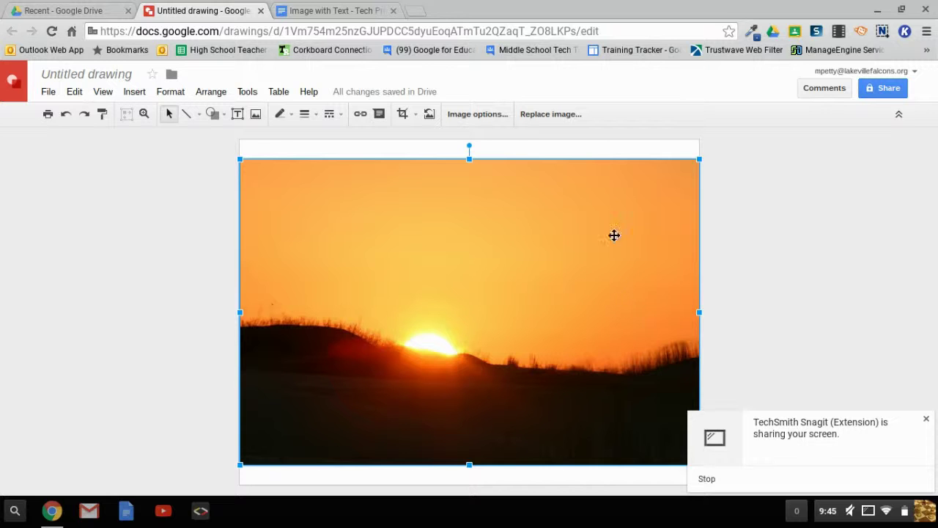
pyautogui.click(606, 154)
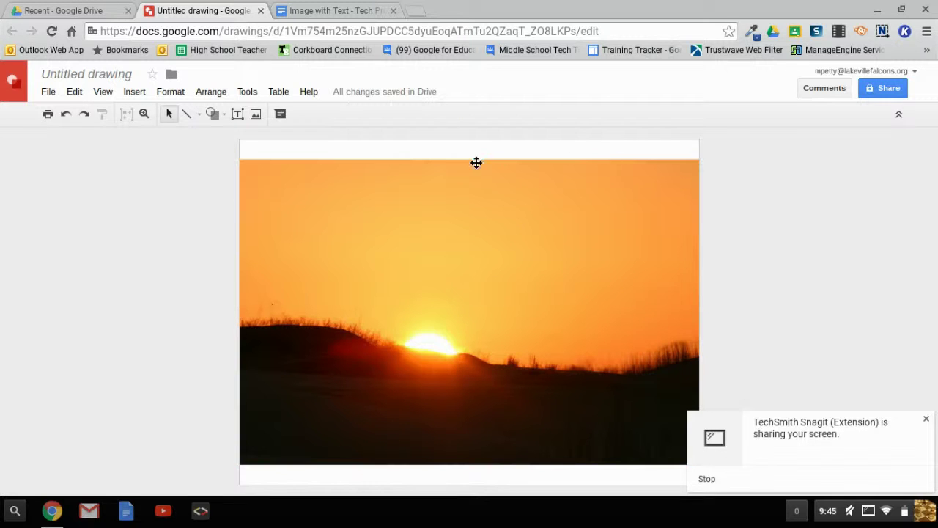
pyautogui.rightClick(531, 230)
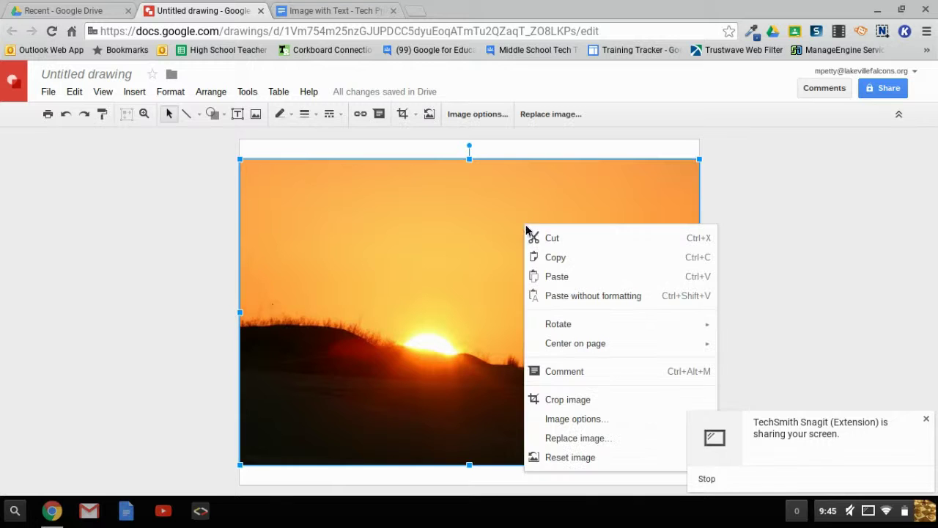
pyautogui.click(561, 276)
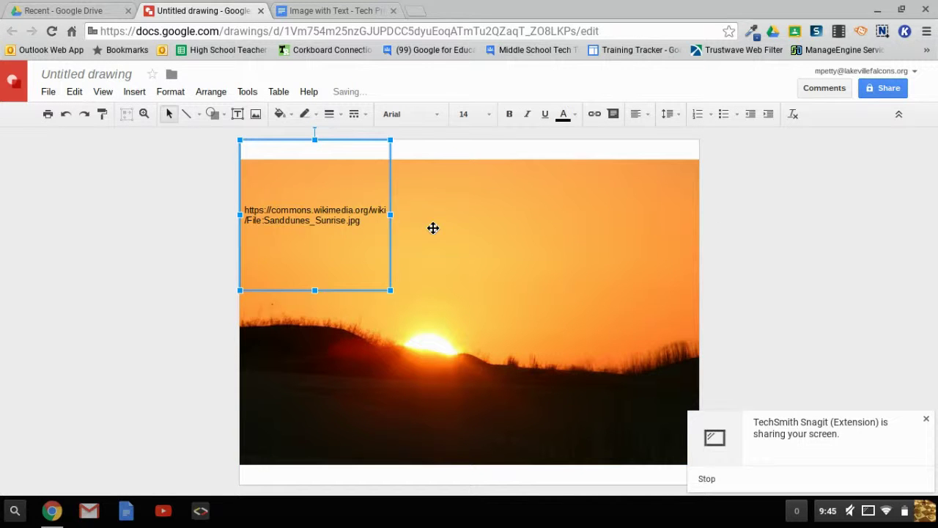
pyautogui.moveTo(391, 217); pyautogui.dragTo(512, 217)
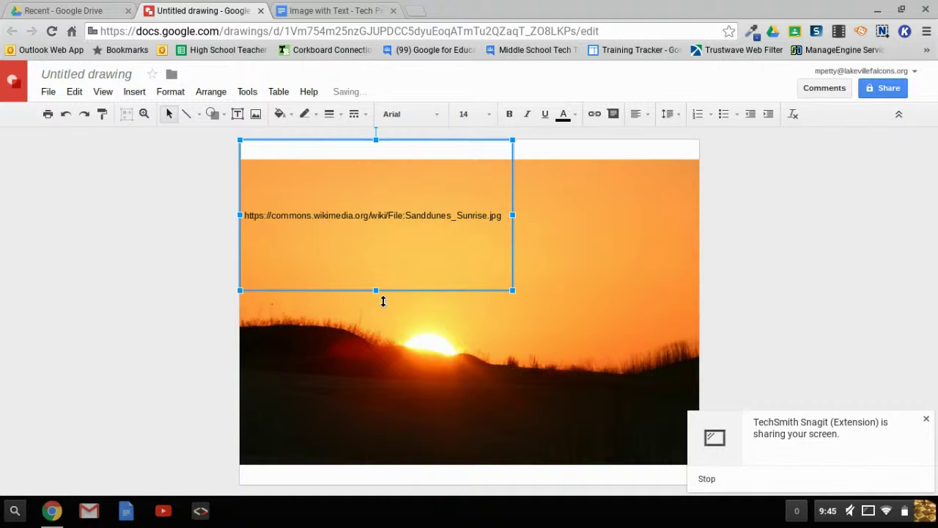
pyautogui.moveTo(381, 299); pyautogui.dragTo(381, 214)
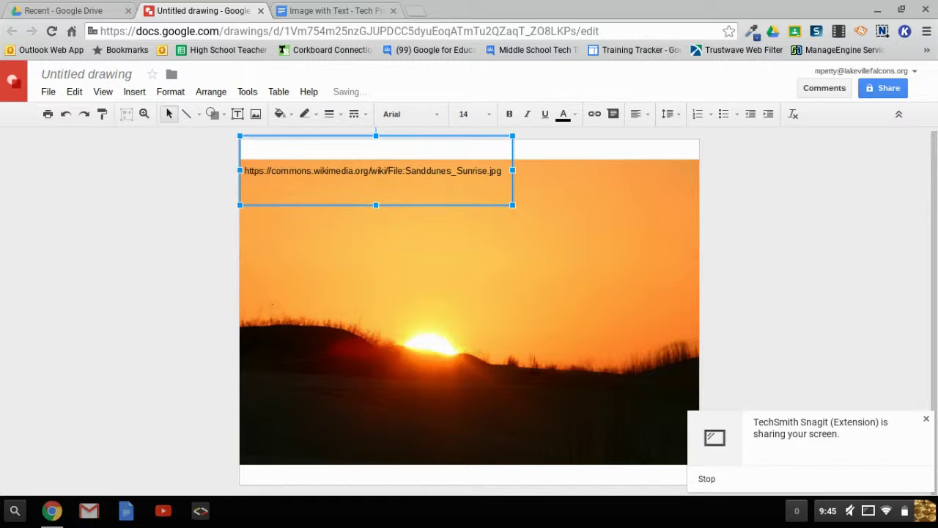
pyautogui.click(475, 262)
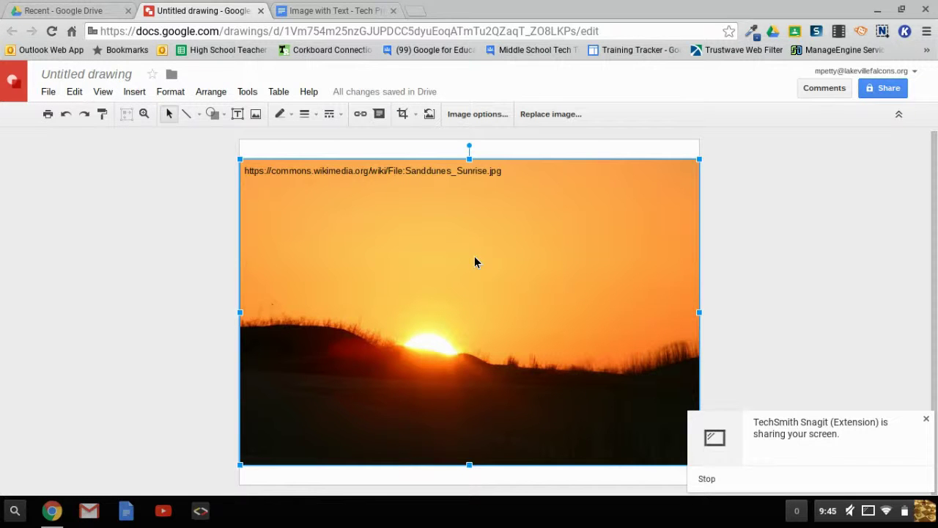
# Step: Copy the three-line quote from the Image with Text document, then return to the drawing
pyautogui.click(338, 9)
pyautogui.moveTo(356, 222); pyautogui.dragTo(217, 190)
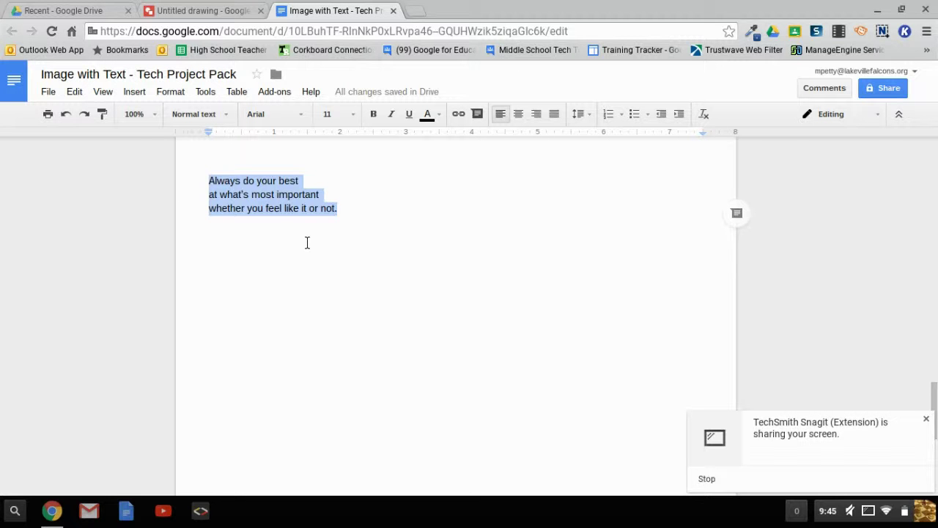
pyautogui.click(198, 10)
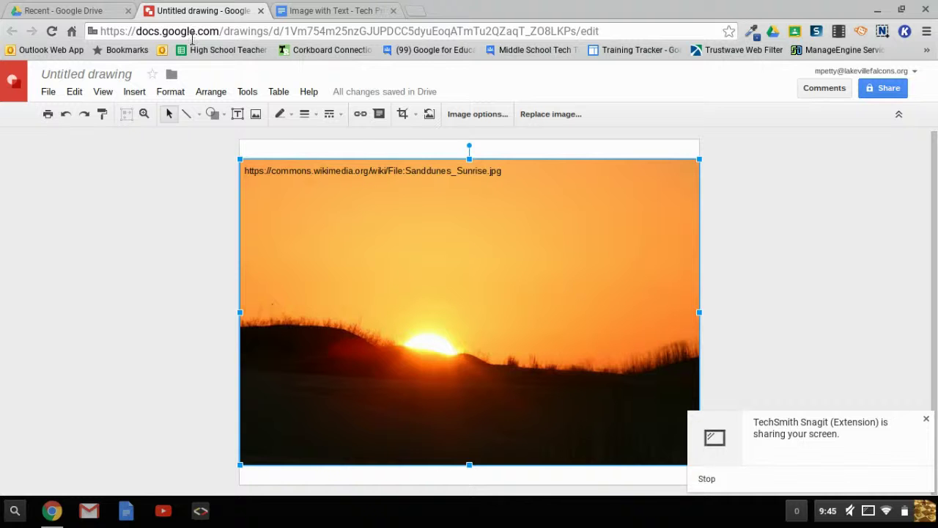
pyautogui.click(135, 93)
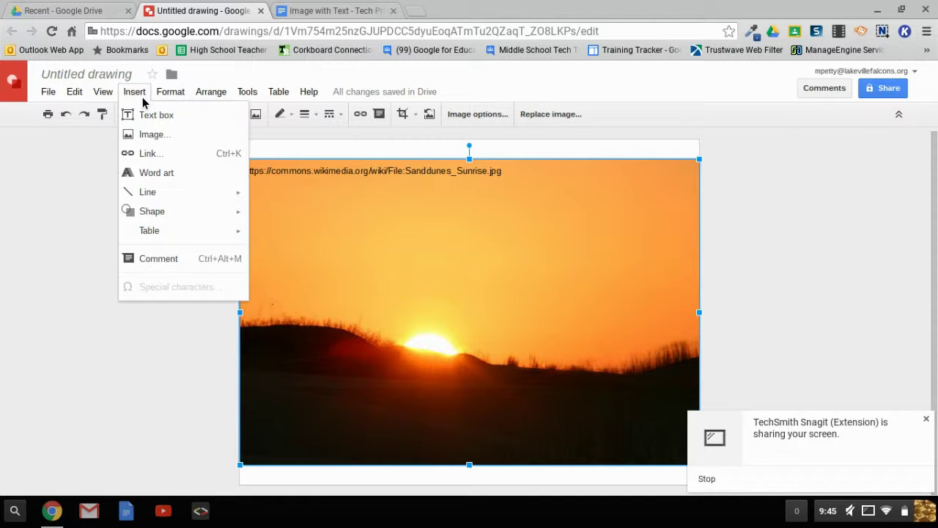
# Step: Add the 'Always do your best…' quote as word art, enlarged and raised above the sun
pyautogui.click(165, 173)
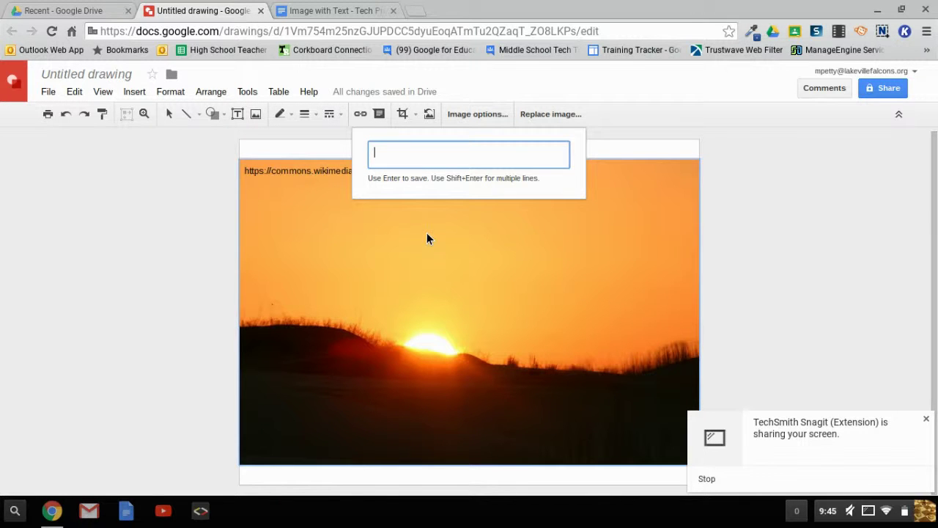
pyautogui.hotkey('ctrl', 'v')
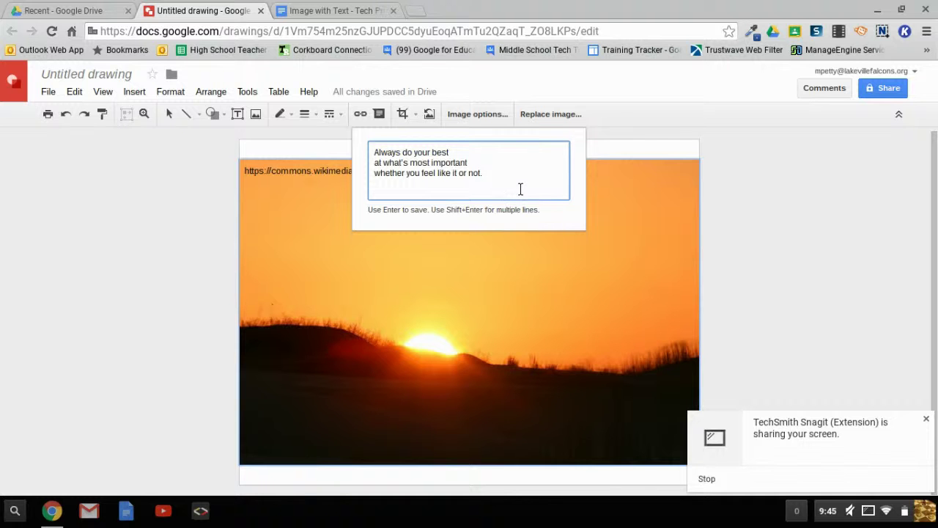
pyautogui.press('Return')
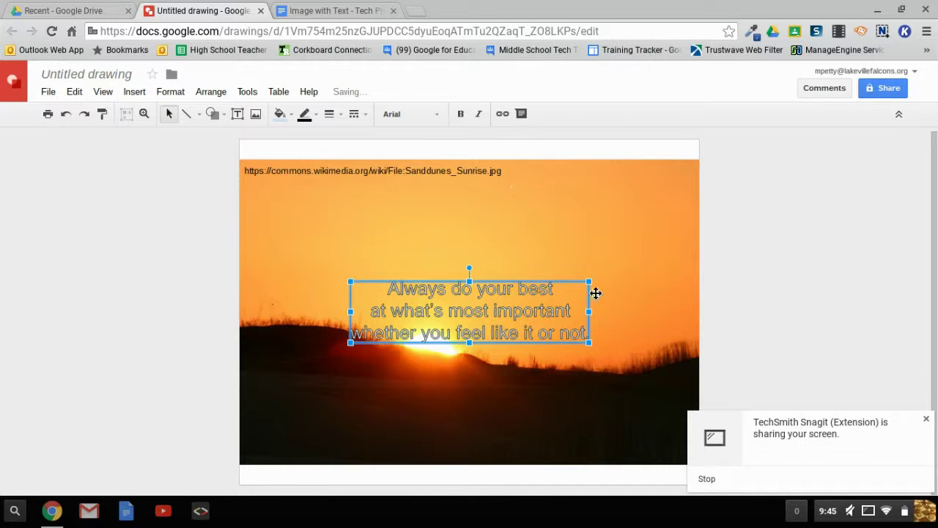
pyautogui.moveTo(590, 282); pyautogui.dragTo(645, 224)
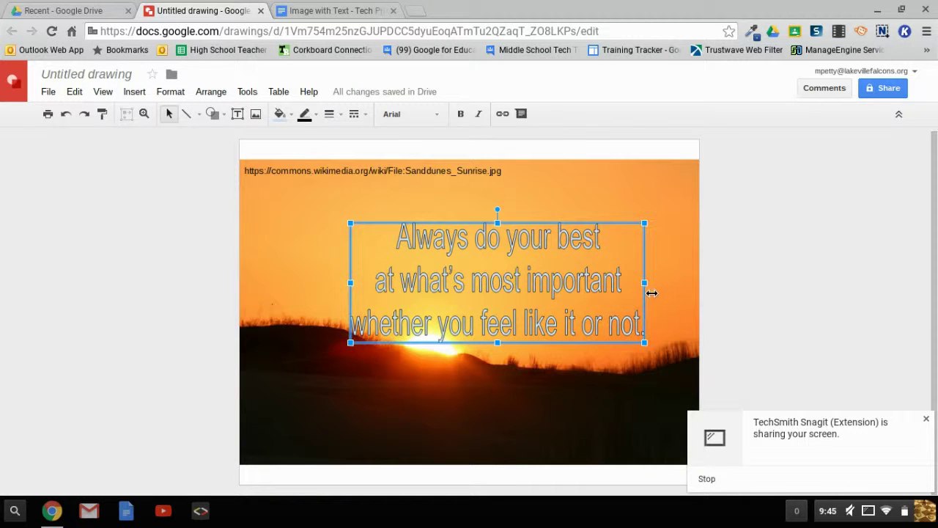
pyautogui.moveTo(651, 293); pyautogui.dragTo(675, 291)
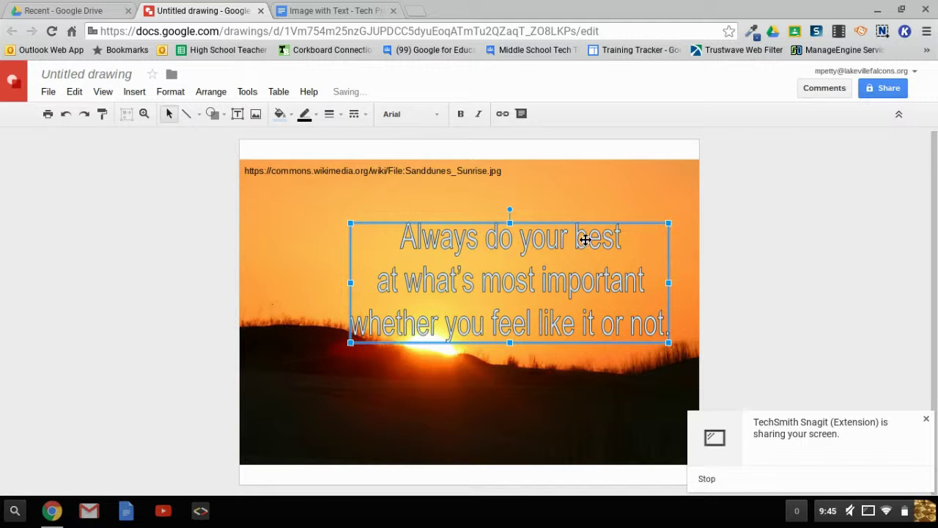
pyautogui.moveTo(587, 230); pyautogui.dragTo(587, 208)
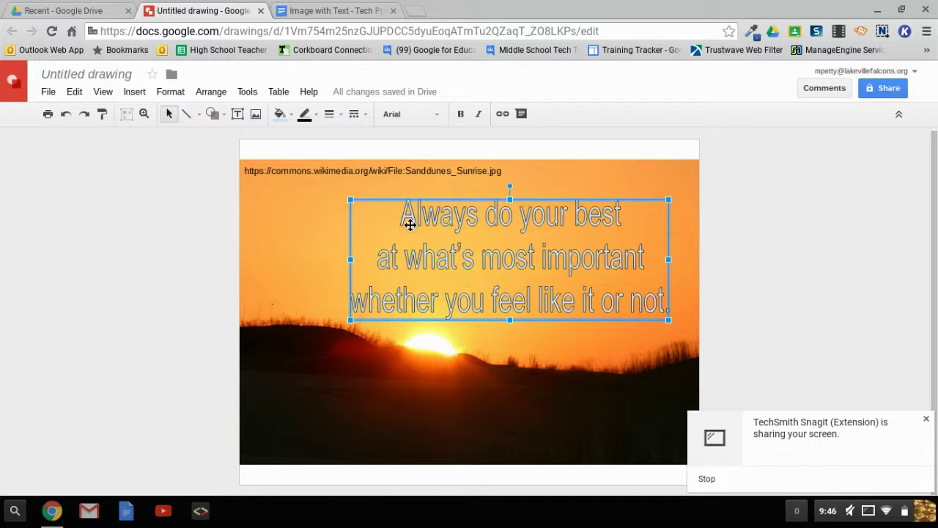
# Step: Fill the quote word art with white, keeping its 1px outline
pyautogui.click(293, 116)
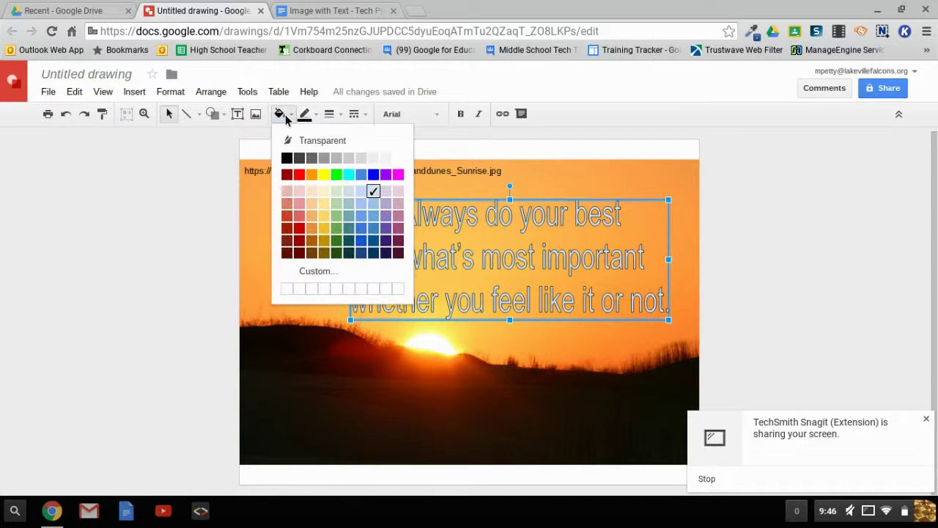
pyautogui.click(400, 159)
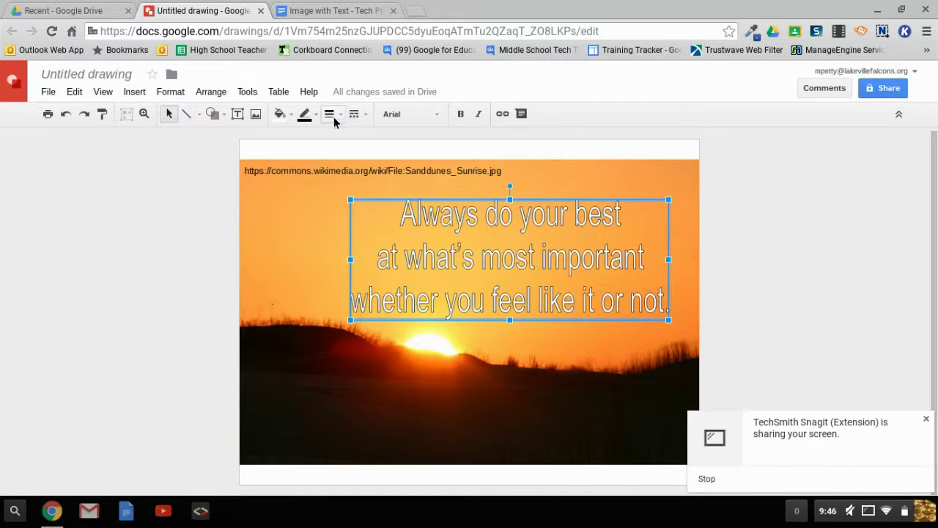
pyautogui.click(307, 120)
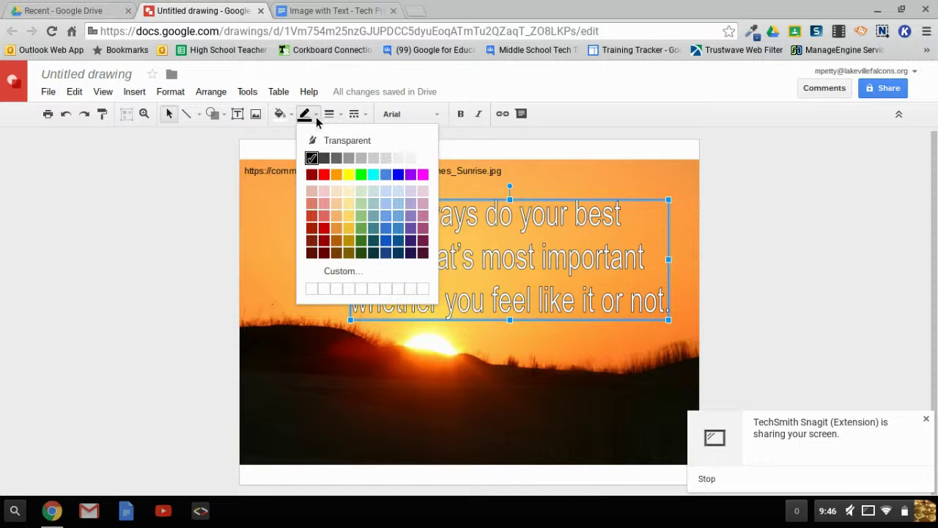
pyautogui.click(329, 118)
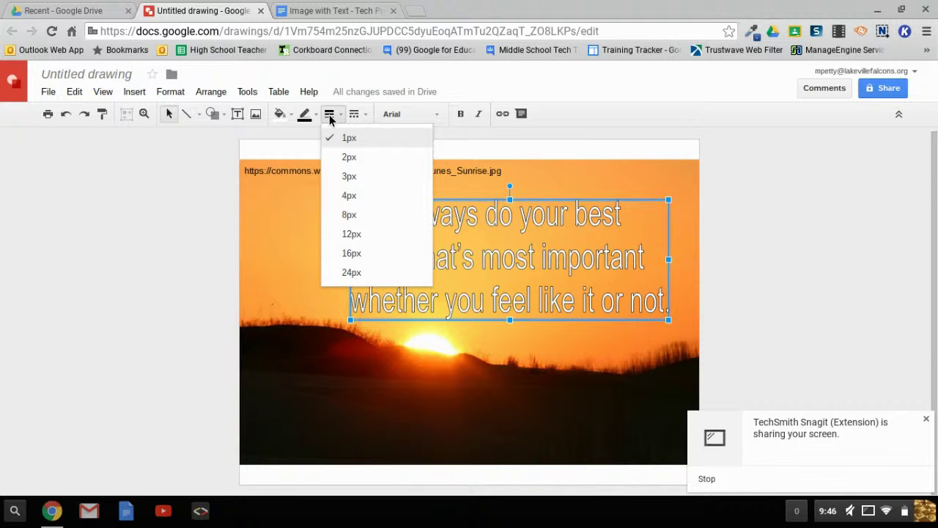
pyautogui.click(329, 120)
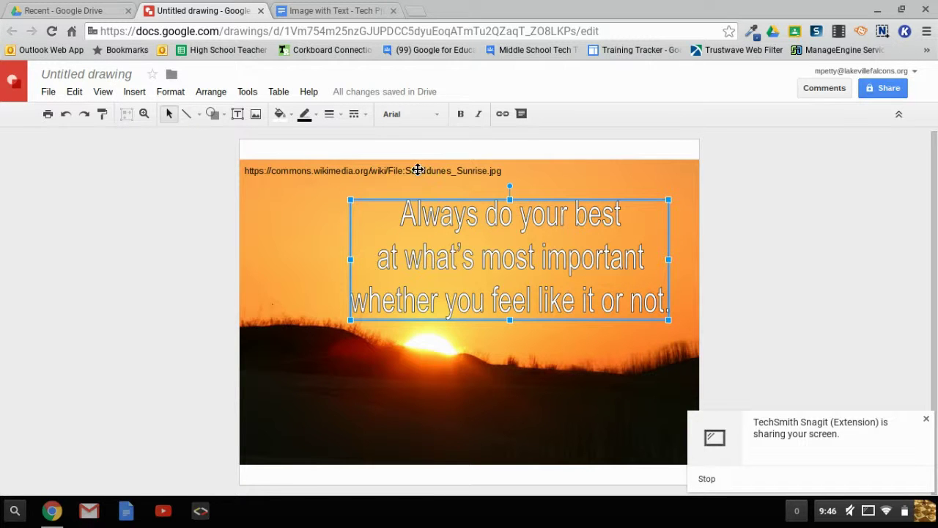
# Step: Change the quote's font to Candal and nudge it left to centre it
pyautogui.click(409, 117)
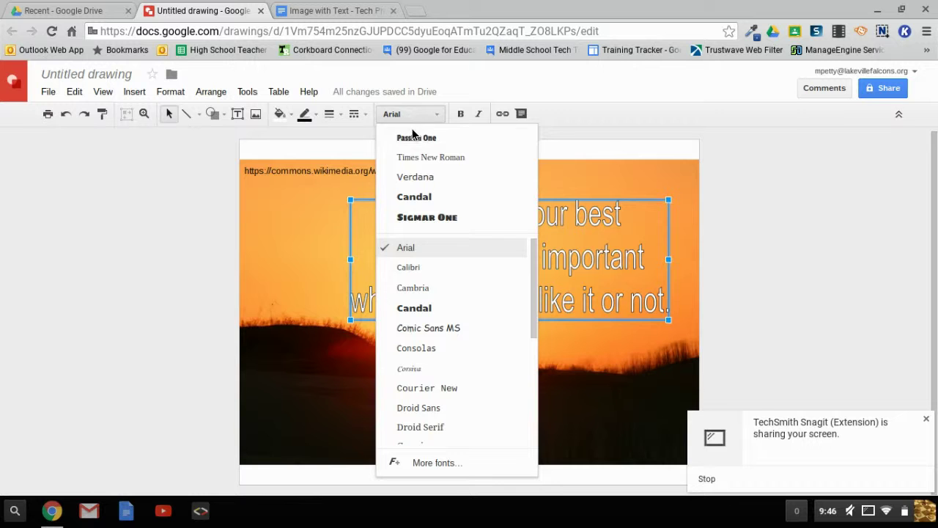
pyautogui.click(415, 197)
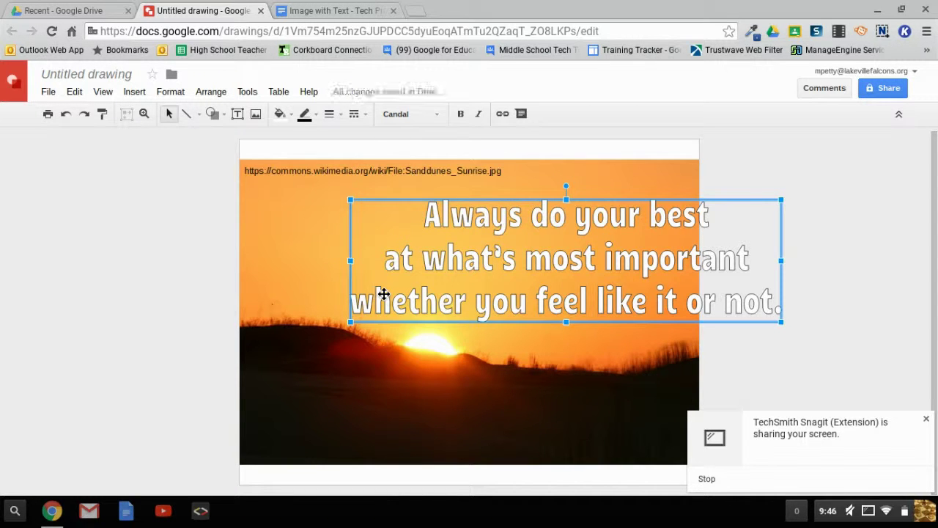
pyautogui.press('Left')
pyautogui.press('Left')
pyautogui.press('Left')
pyautogui.press('Left')
pyautogui.press('Left')
pyautogui.press('Left')
pyautogui.press('Left')
pyautogui.press('Left')
pyautogui.press('Left')
pyautogui.press('Left')
pyautogui.press('Left')
pyautogui.press('Left')
pyautogui.press('Left')
pyautogui.press('Left')
pyautogui.press('Left')
pyautogui.press('Left')
pyautogui.press('Left')
pyautogui.press('Left')
pyautogui.press('Left')
pyautogui.press('Left')
pyautogui.press('Left')
pyautogui.press('Left')
pyautogui.press('Left')
pyautogui.press('Left')
pyautogui.press('Left')
pyautogui.press('Left')
pyautogui.press('Left')
pyautogui.press('Left')
pyautogui.press('Left')
pyautogui.press('Left')
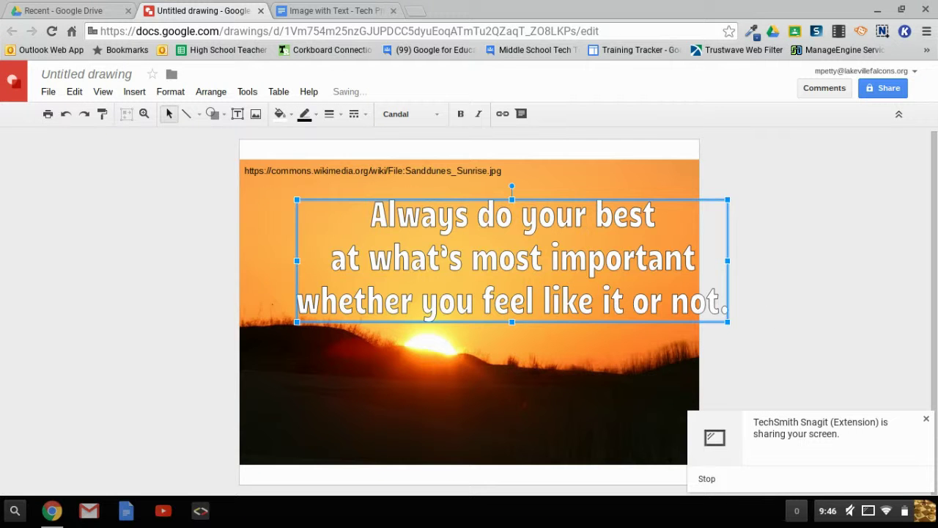
pyautogui.press('Left')
pyautogui.press('Left')
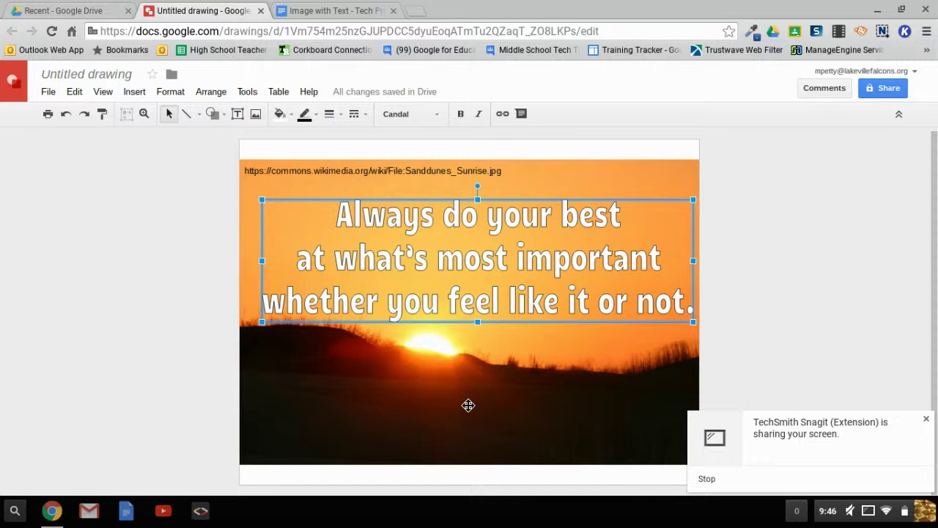
pyautogui.click(465, 405)
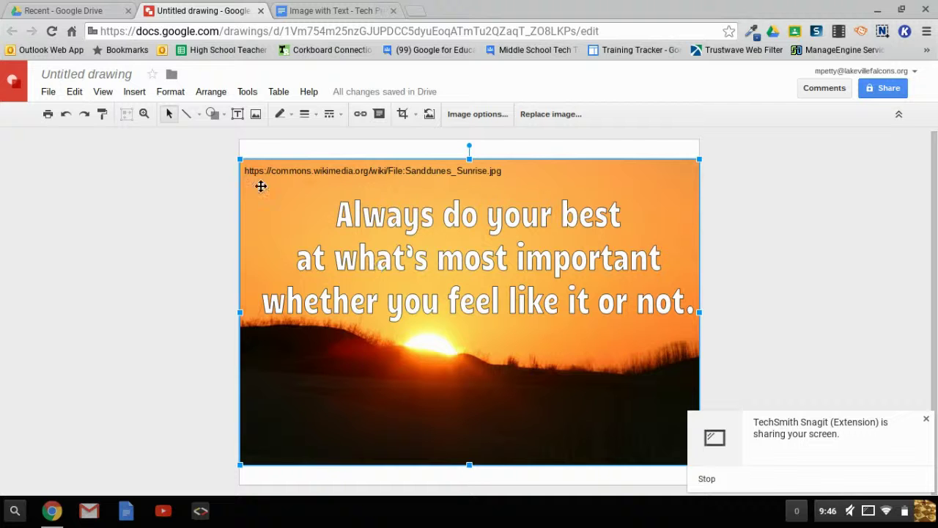
# Step: Export the drawing via File > Download as > PNG image (.png)
pyautogui.click(48, 93)
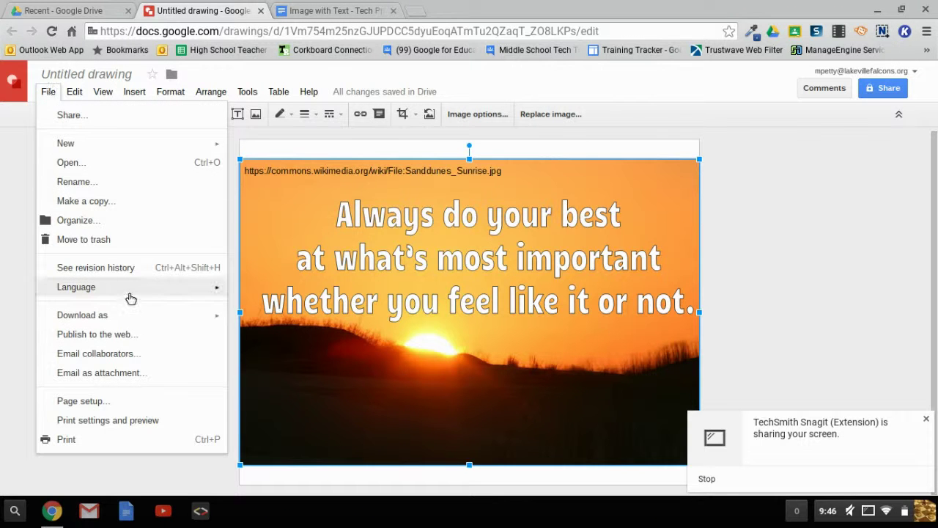
pyautogui.moveTo(105, 323)
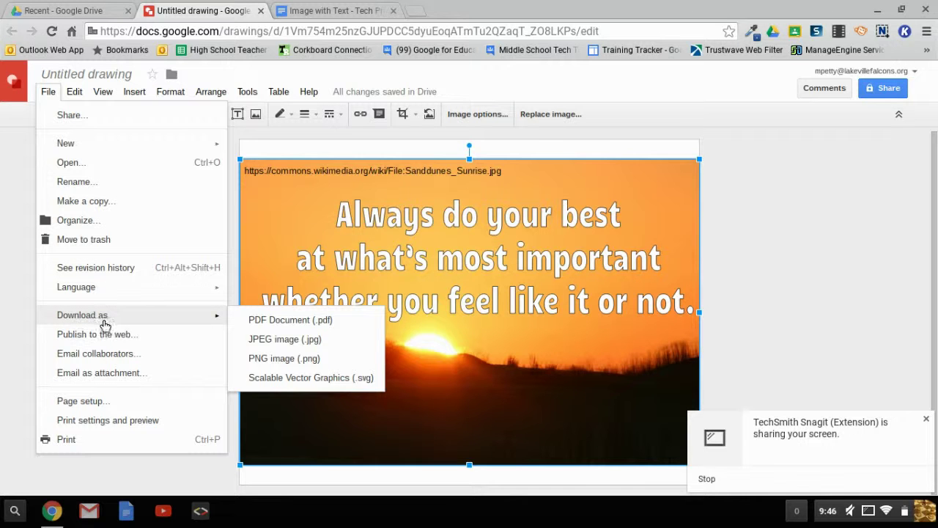
pyautogui.click(283, 359)
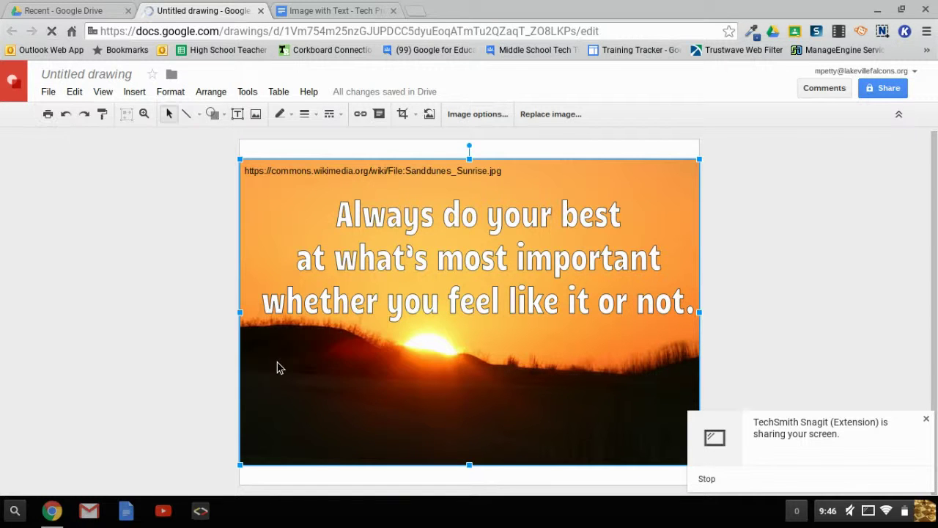